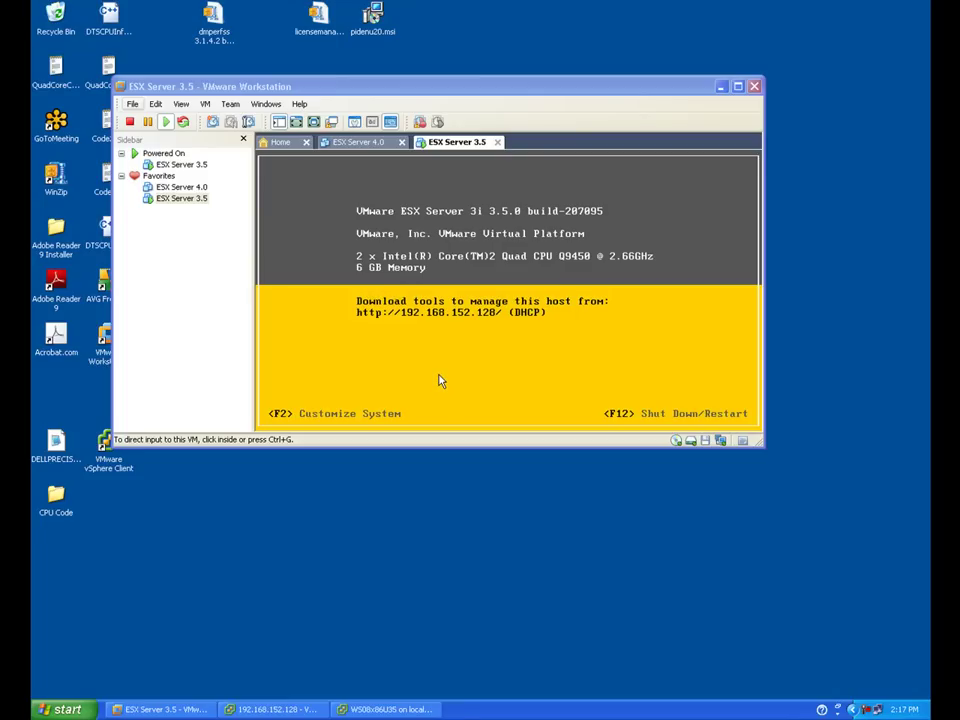
- Review the real-time CPU performance charts of WS08x86U35, W2K3X86U35 and the localhost.localdomain host in VMware Infrastructure Client
{"action": "left_click", "coordinate": [285, 709]}
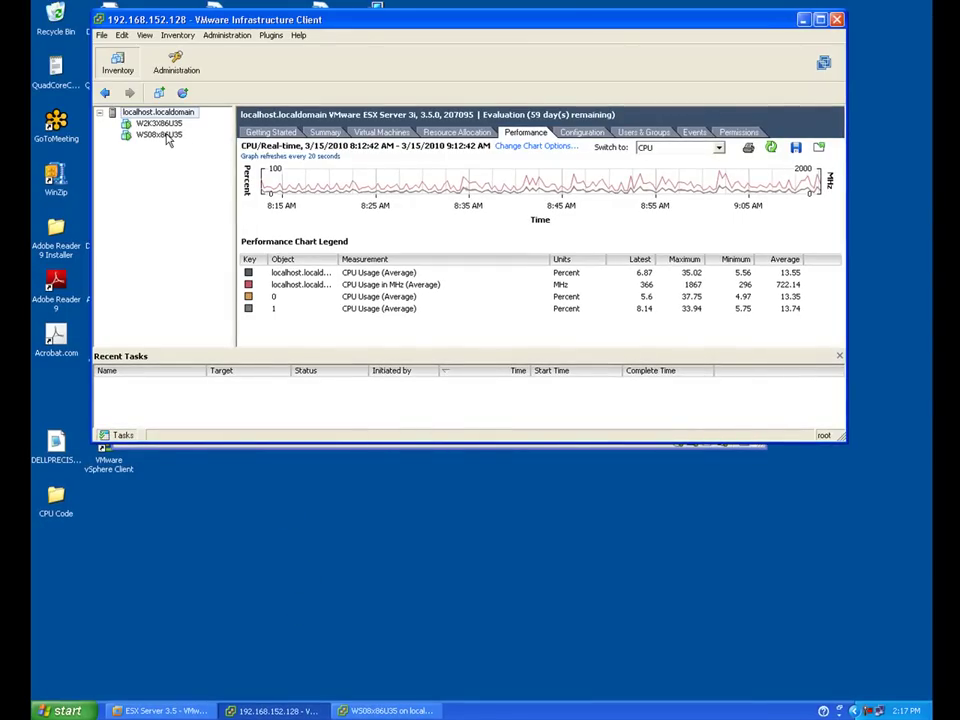
{"action": "left_click", "coordinate": [167, 138]}
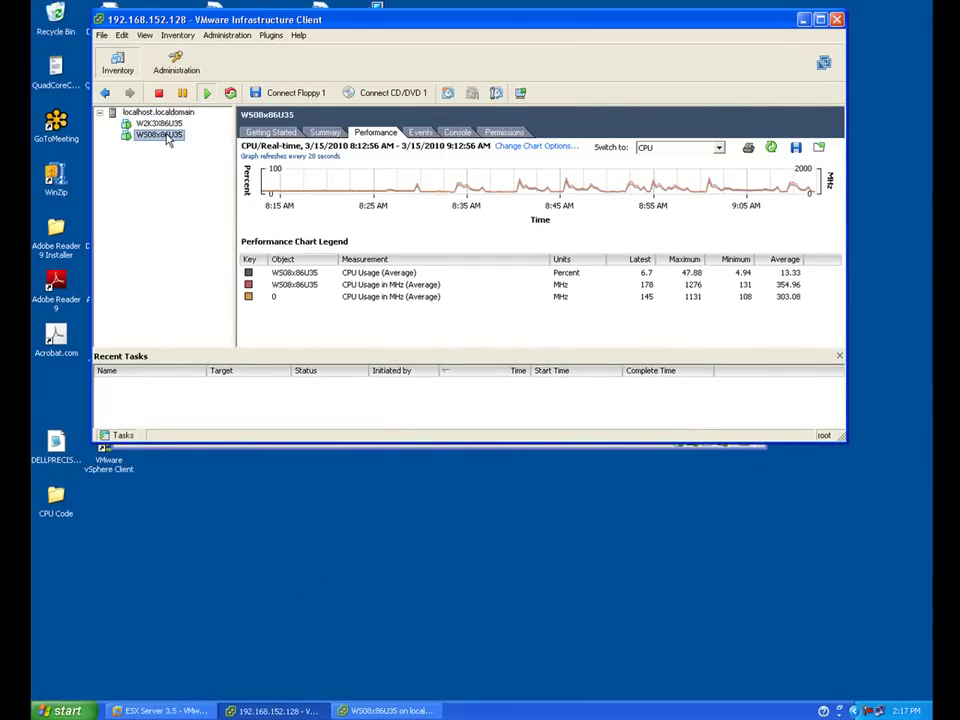
{"action": "left_click", "coordinate": [160, 124]}
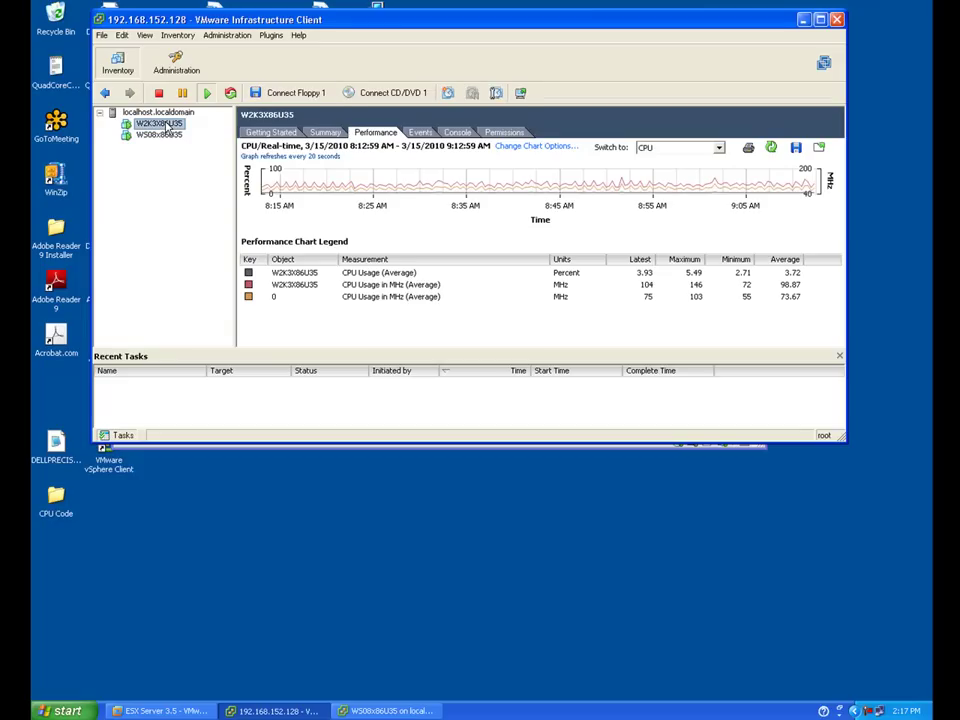
{"action": "left_click", "coordinate": [160, 112]}
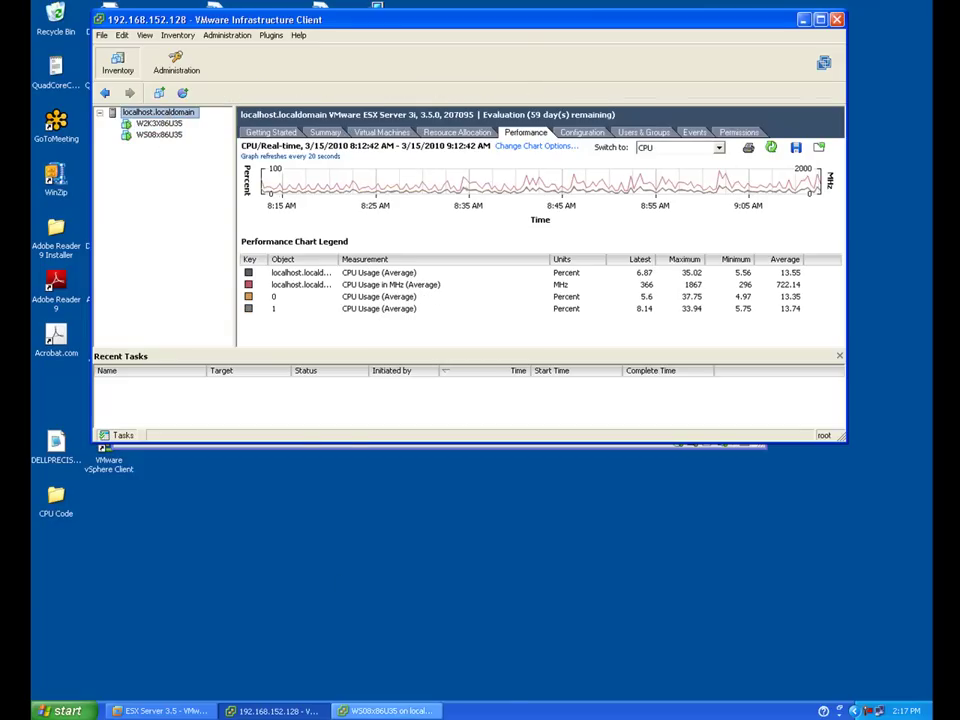
- Open Performance Monitor inside the WS08x86U35 virtual machine's console and remove the default % Processor Time counter
{"action": "left_click", "coordinate": [383, 710]}
{"action": "left_click", "coordinate": [143, 631]}
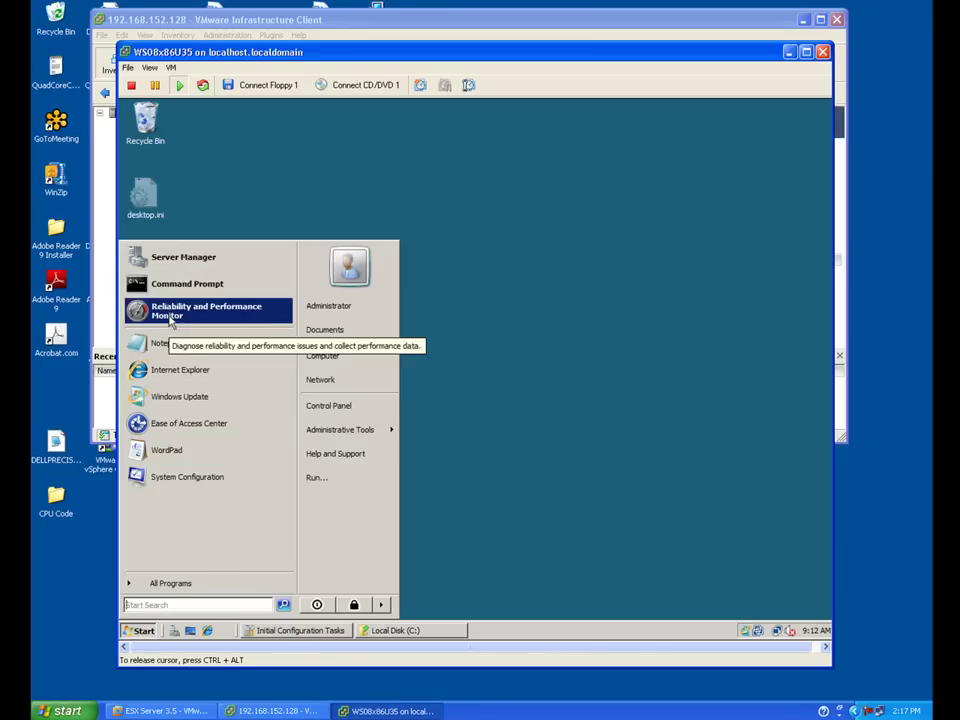
{"action": "left_click", "coordinate": [172, 318]}
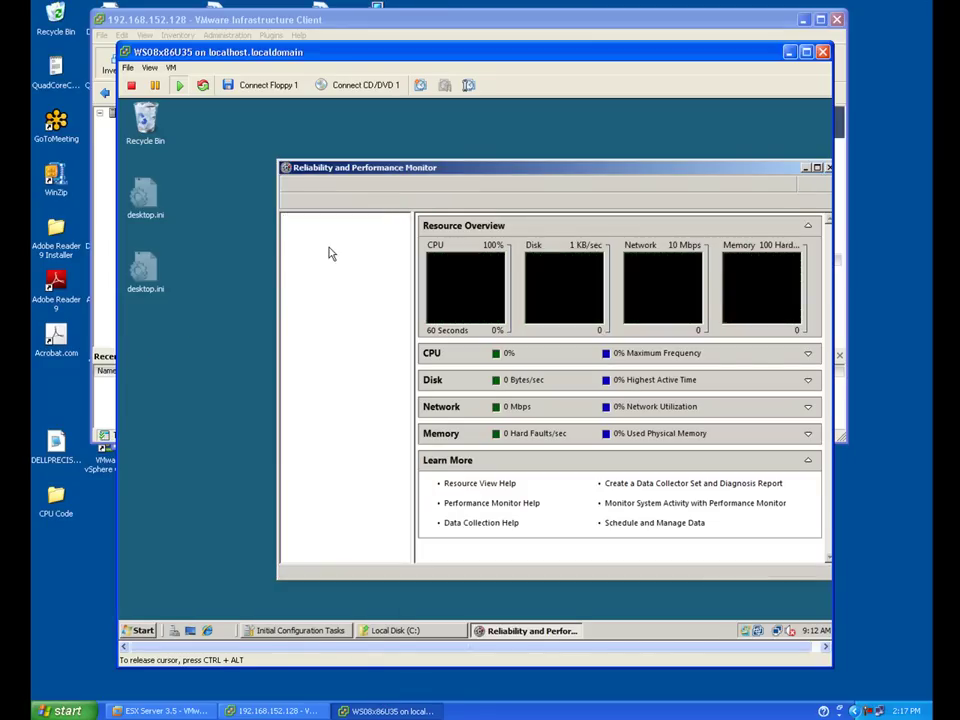
{"action": "left_click", "coordinate": [336, 242]}
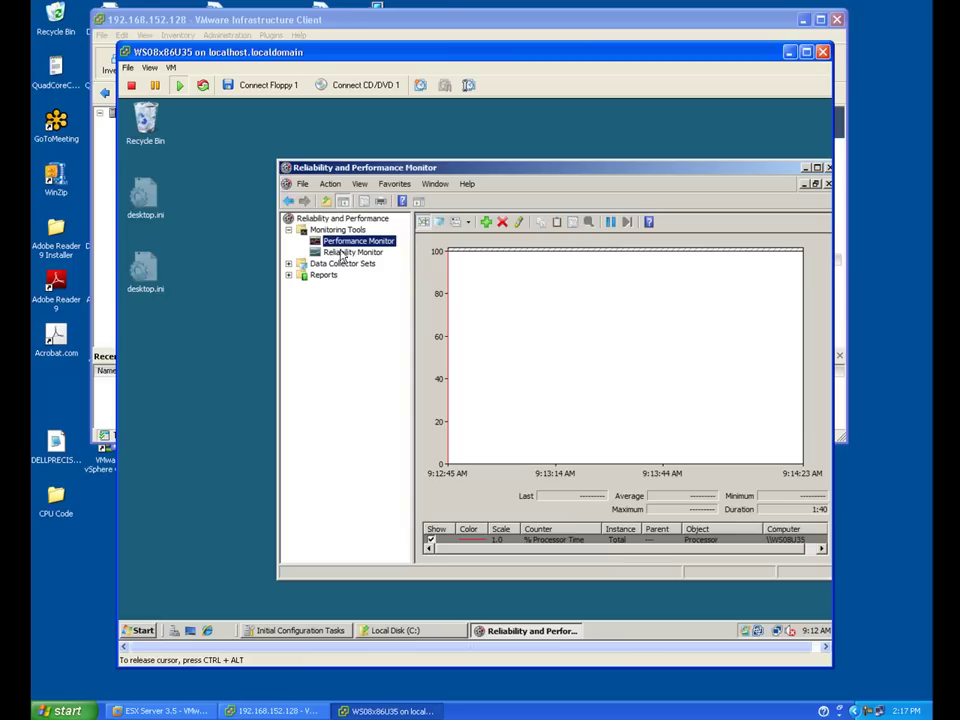
{"action": "left_click", "coordinate": [504, 226]}
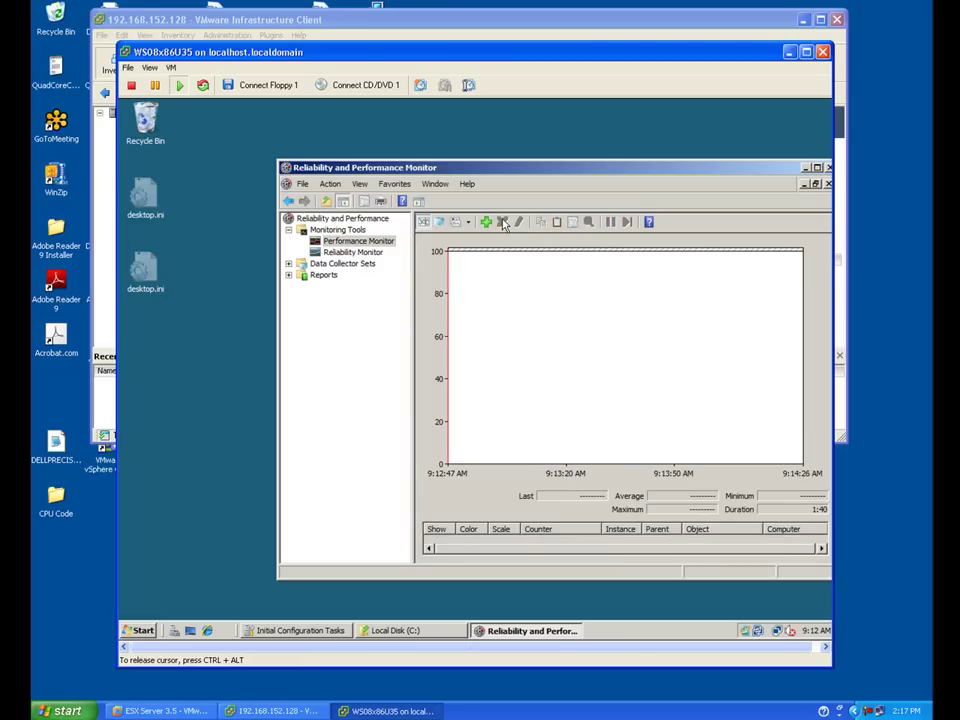
- Add the VMware.Host.Aggregate CPU Usage (Percentage) counter for all instances on the local computer
{"action": "left_click", "coordinate": [487, 223]}
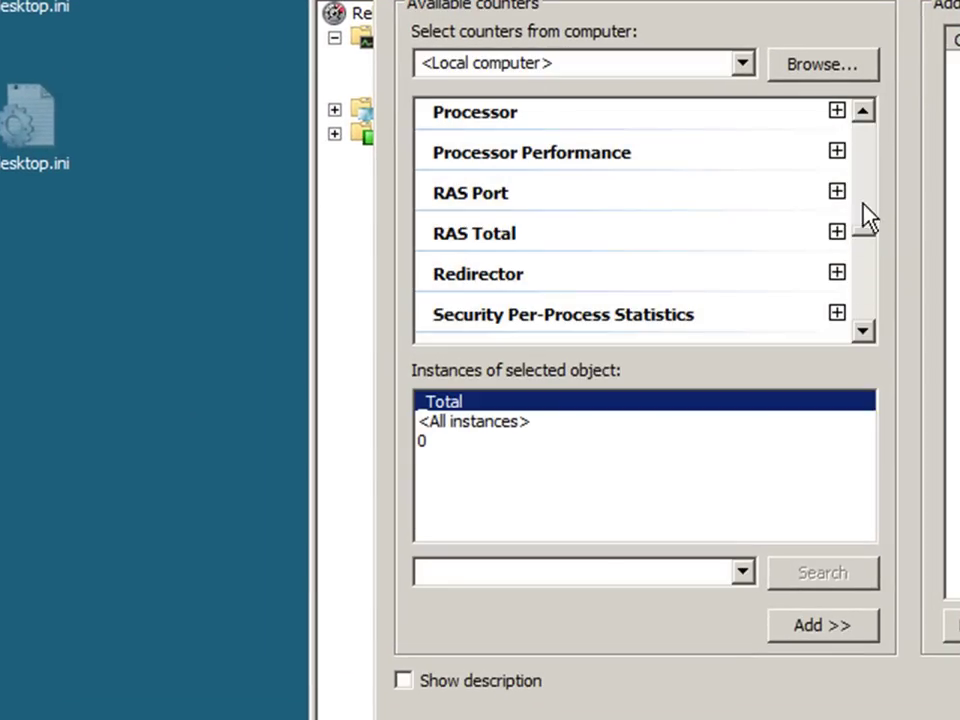
{"action": "left_click_drag", "start_coordinate": [866, 244], "coordinate": [864, 295]}
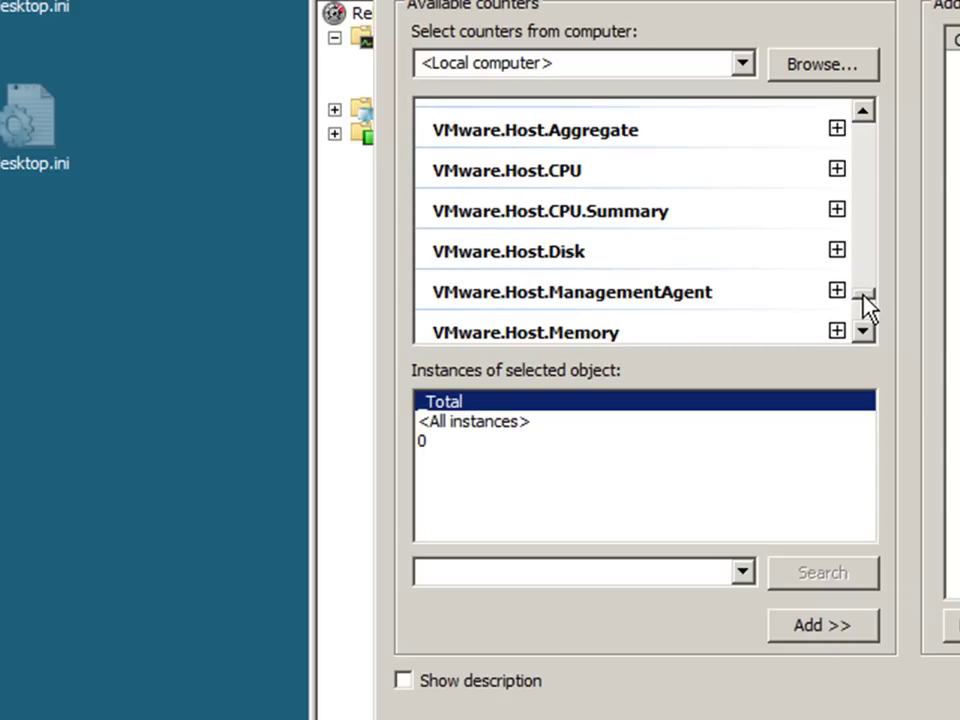
{"action": "left_click", "coordinate": [597, 141]}
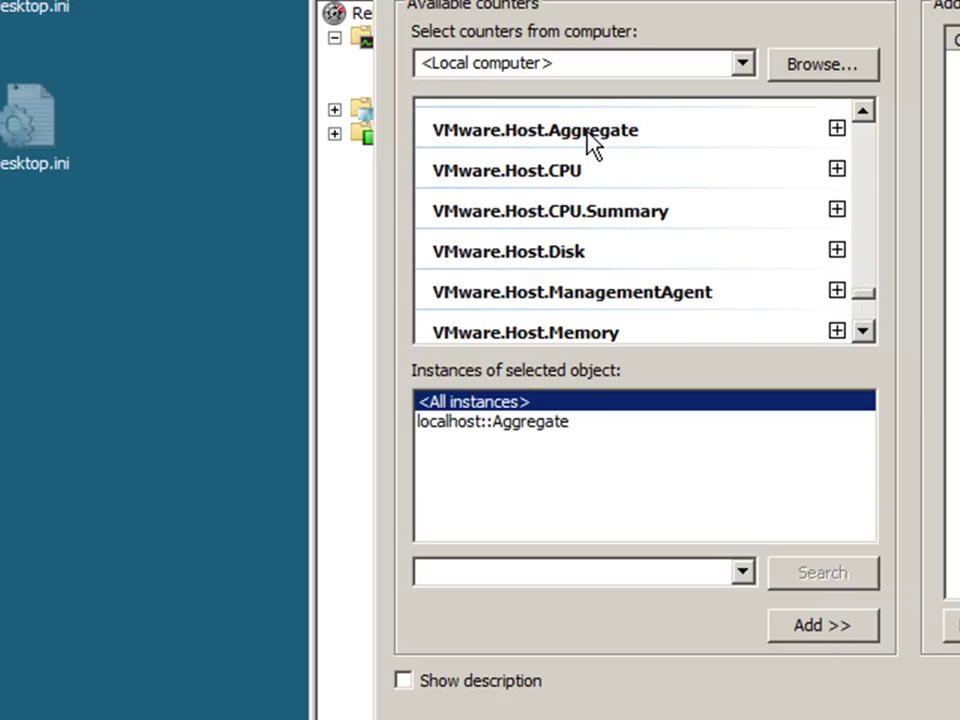
{"action": "left_click", "coordinate": [836, 130]}
{"action": "left_click", "coordinate": [550, 205]}
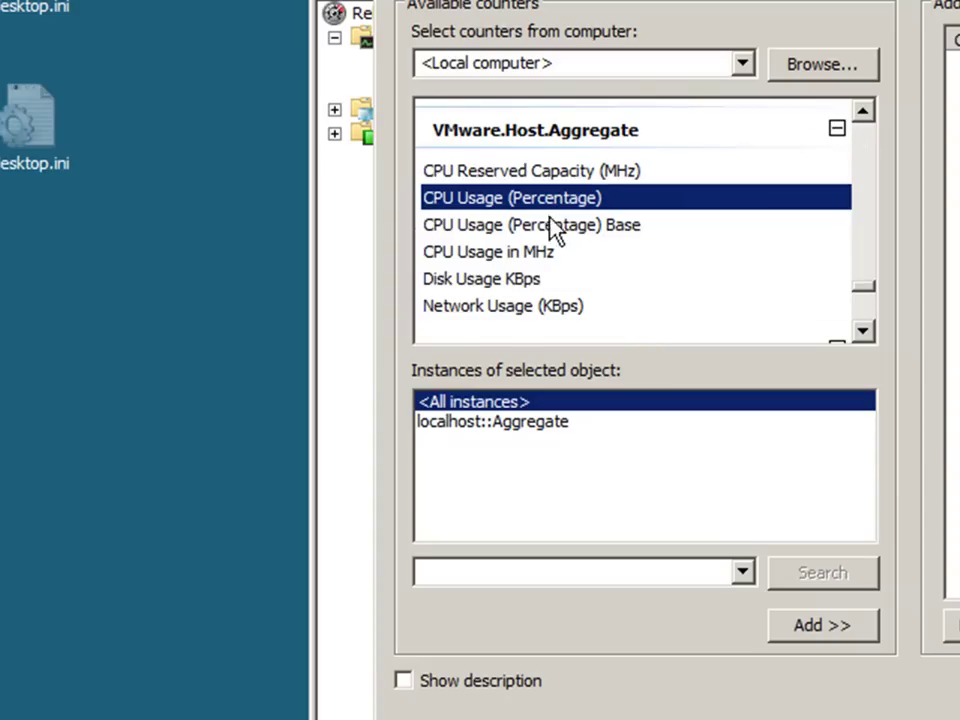
{"action": "left_click", "coordinate": [840, 626]}
- Add the VMware.Guest.Aggregate CPU Usage (Percentage) counter for all instances and apply the counter selection to the graph
{"action": "left_click_drag", "start_coordinate": [864, 113], "coordinate": [864, 115]}
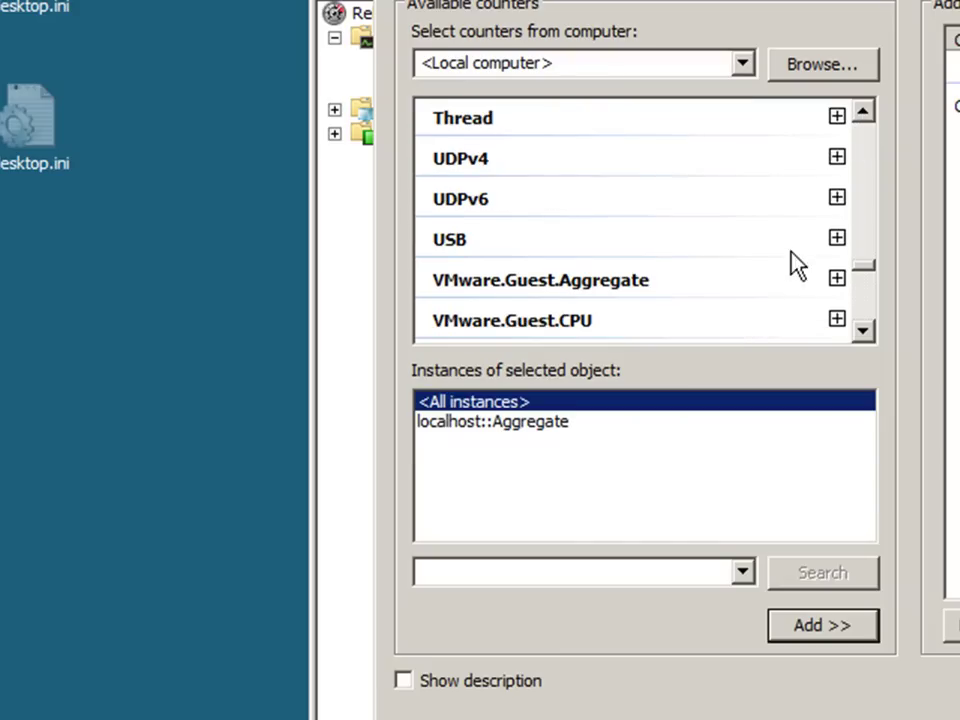
{"action": "left_click", "coordinate": [622, 283]}
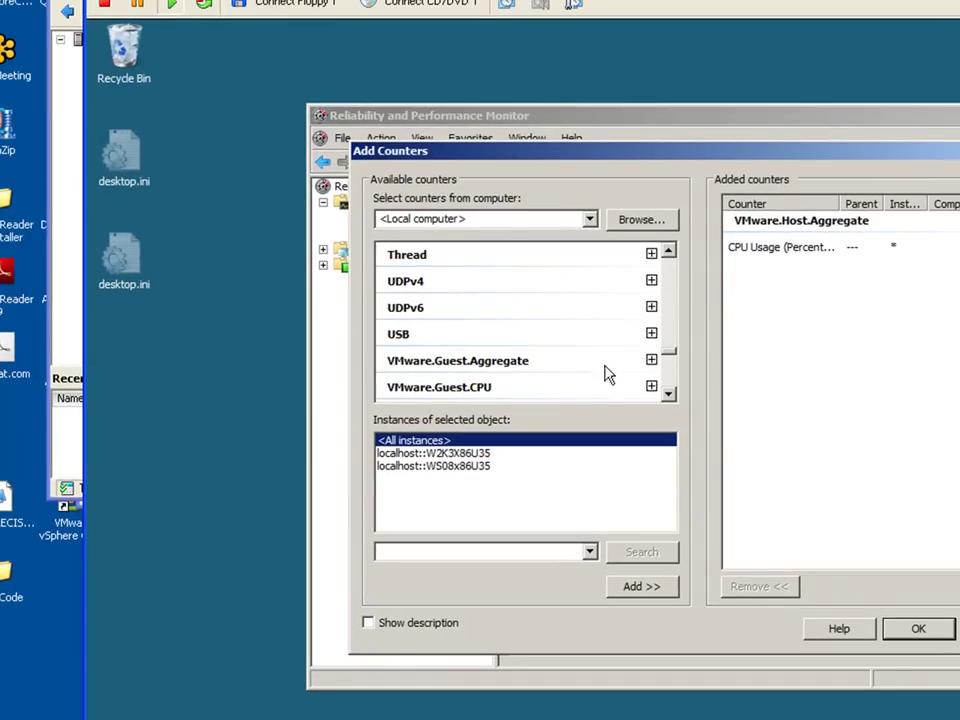
{"action": "left_click", "coordinate": [711, 333]}
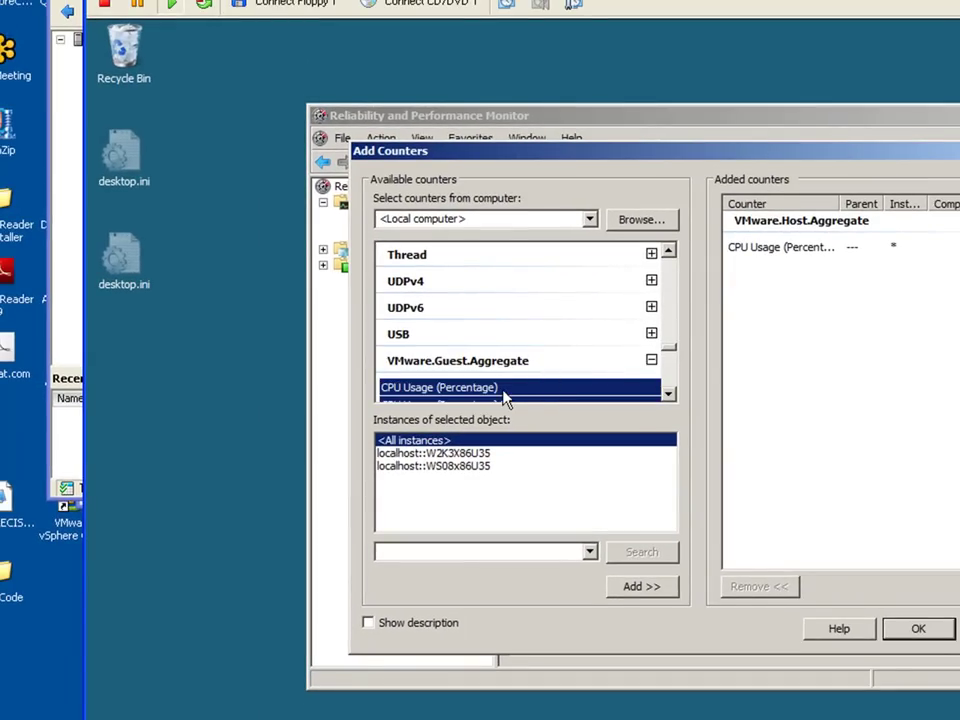
{"action": "left_click", "coordinate": [536, 392]}
{"action": "left_click", "coordinate": [630, 586]}
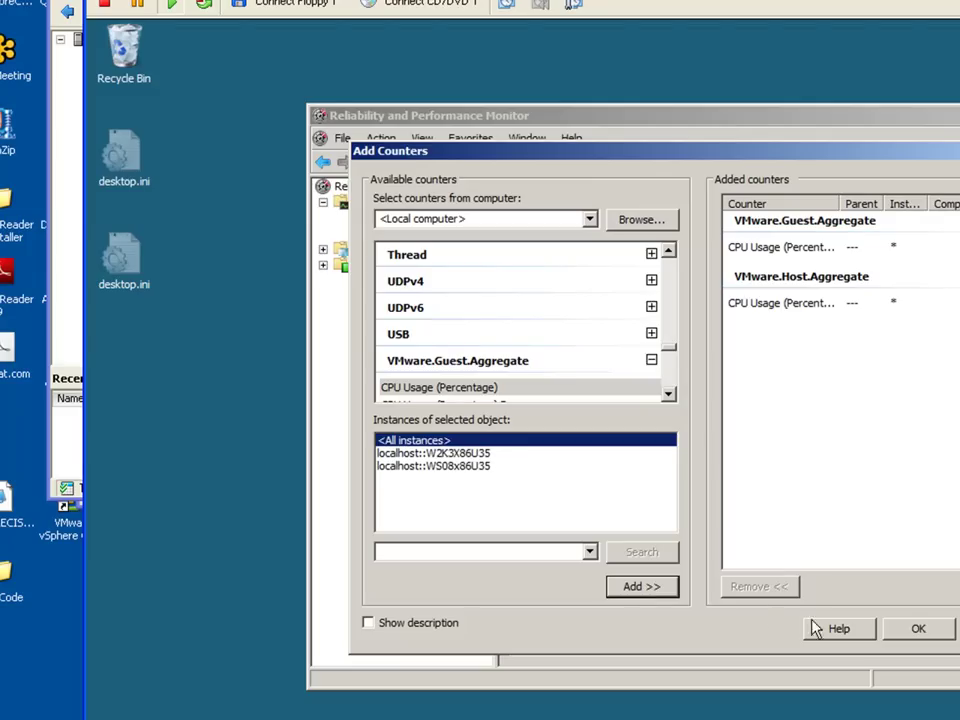
{"action": "left_click", "coordinate": [897, 638]}
- Move the Performance Monitor window fully into view and widen the counter list's Instance column to show full instance names
{"action": "left_click_drag", "start_coordinate": [626, 117], "coordinate": [442, 99]}
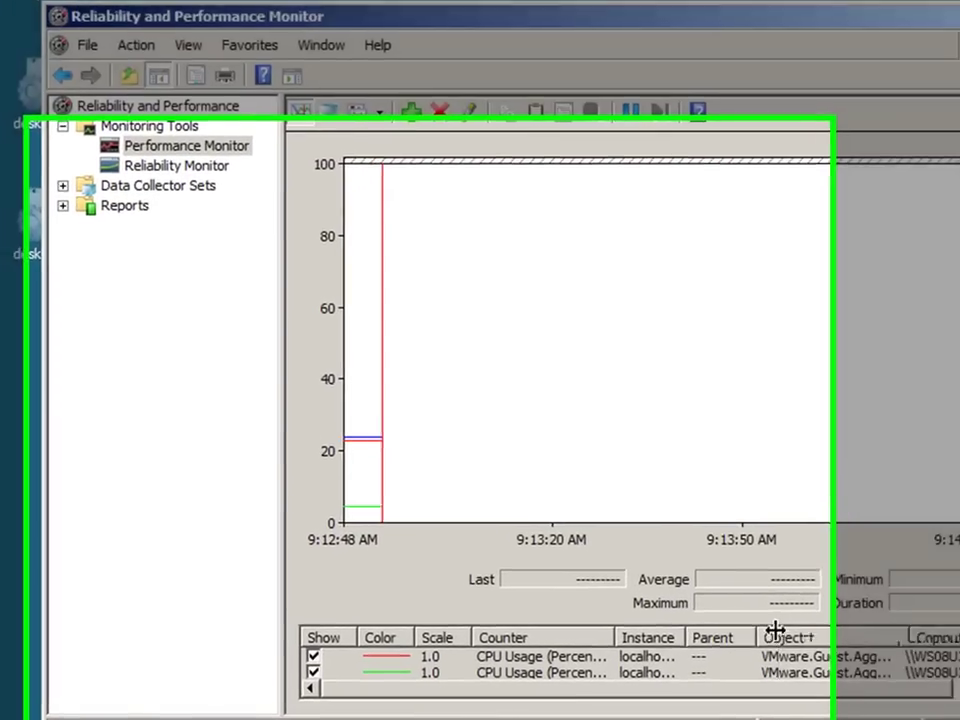
{"action": "left_click_drag", "start_coordinate": [670, 640], "coordinate": [740, 640]}
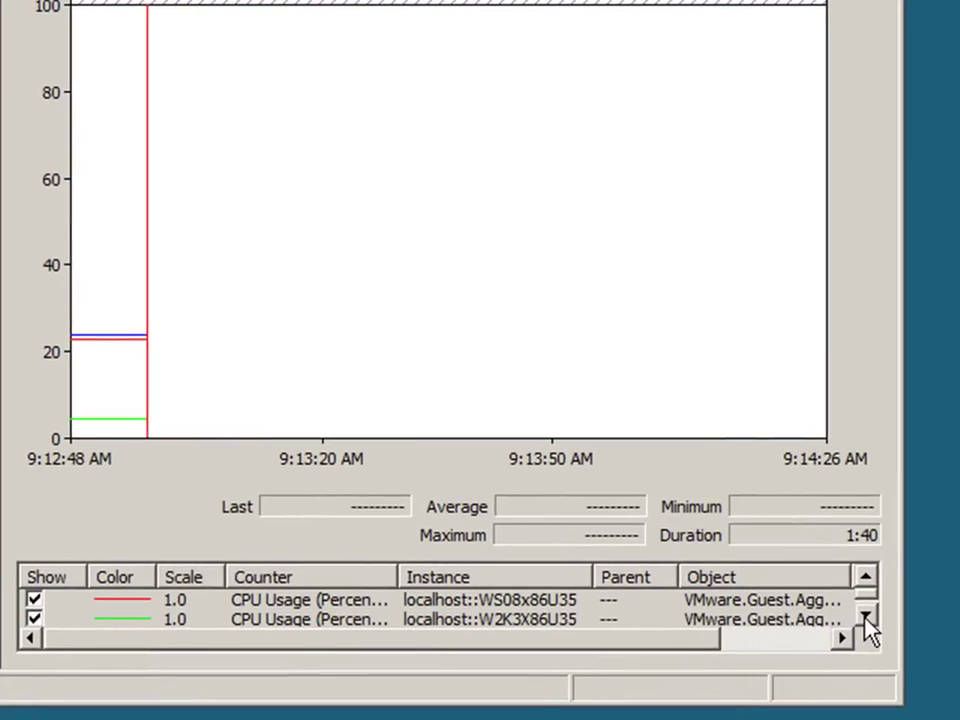
- Compare the host Aggregate counter's CPU usage with the host's average CPU usage in the Infrastructure Client performance chart
{"action": "left_click", "coordinate": [865, 617]}
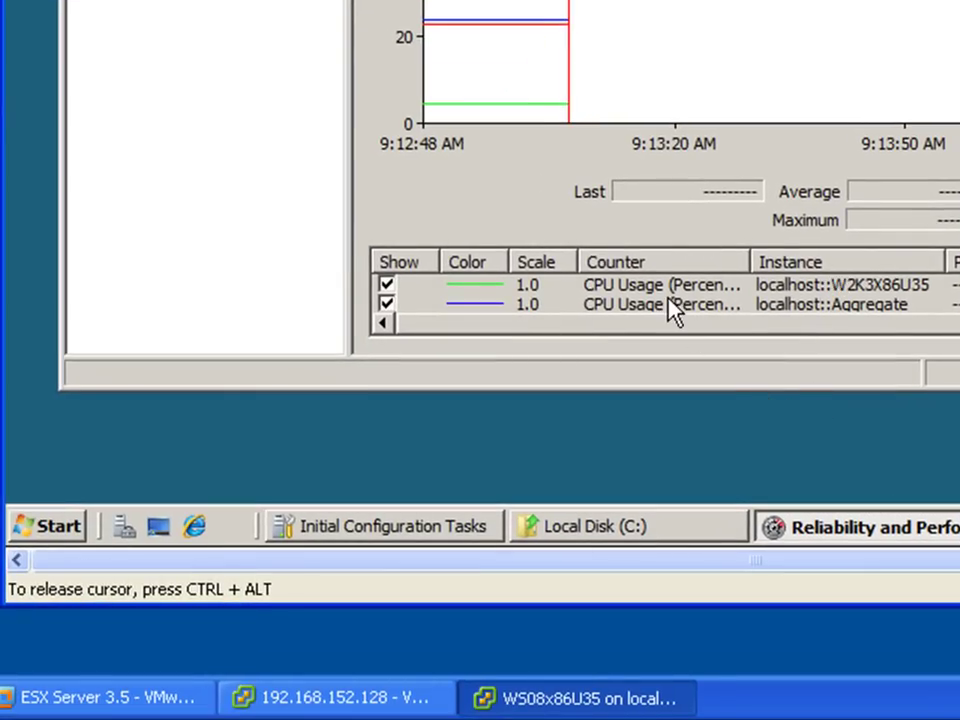
{"action": "left_click", "coordinate": [666, 312]}
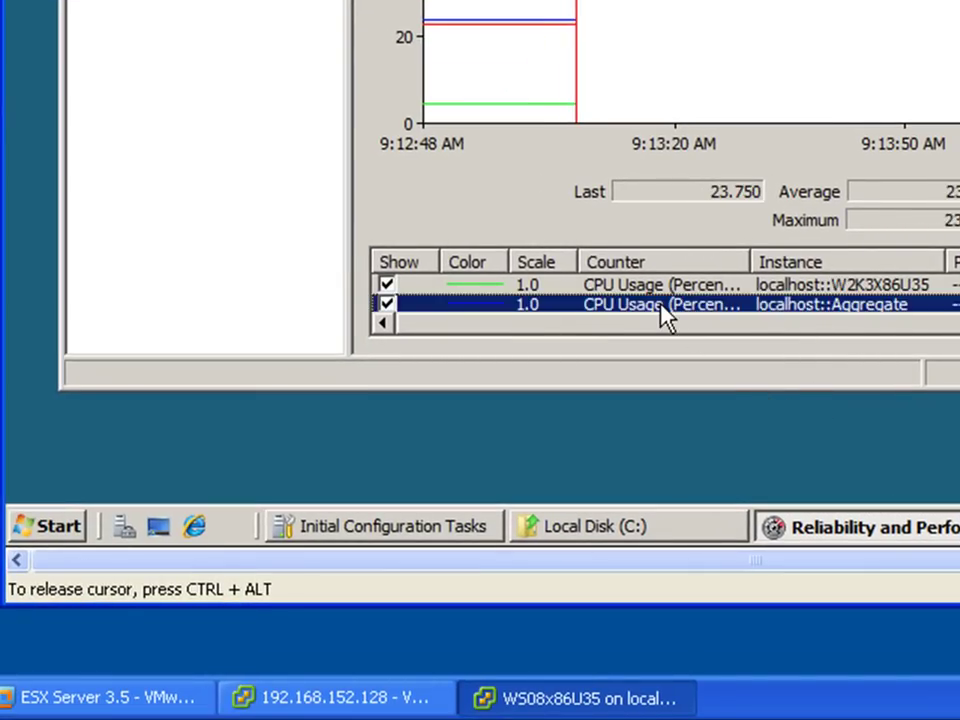
{"action": "key", "text": "Delete"}
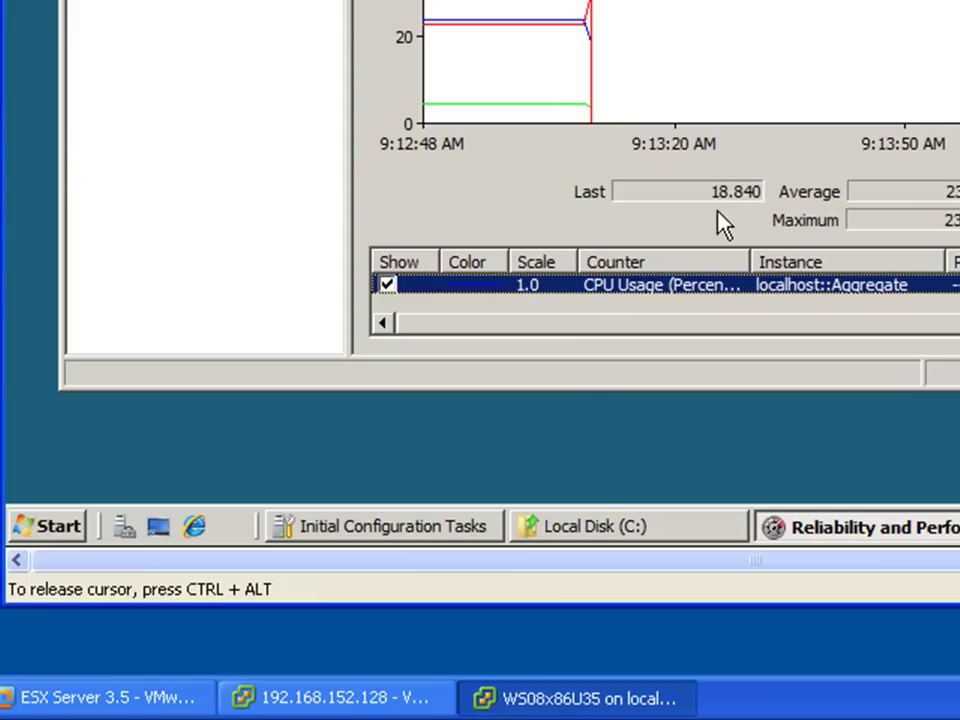
{"action": "left_click", "coordinate": [343, 700]}
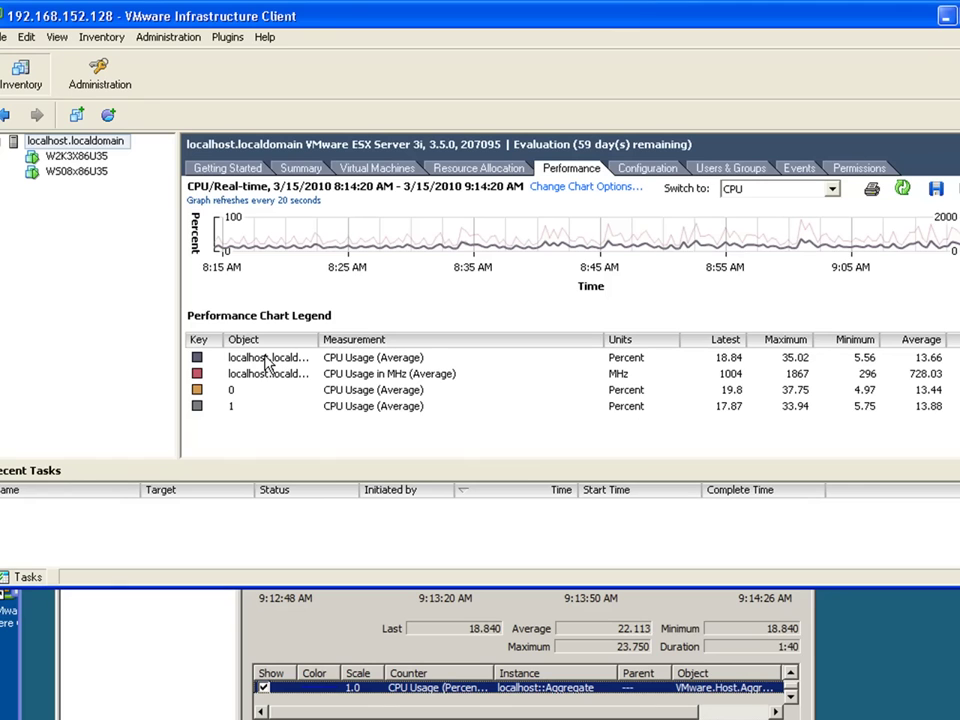
{"action": "left_click", "coordinate": [268, 360]}
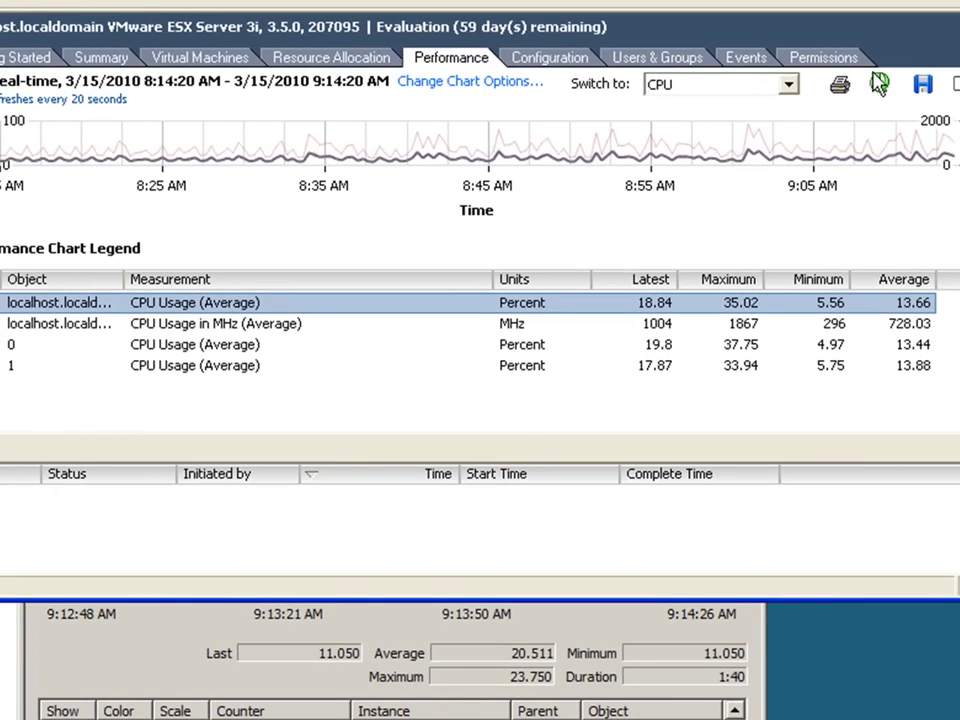
{"action": "left_click", "coordinate": [890, 74]}
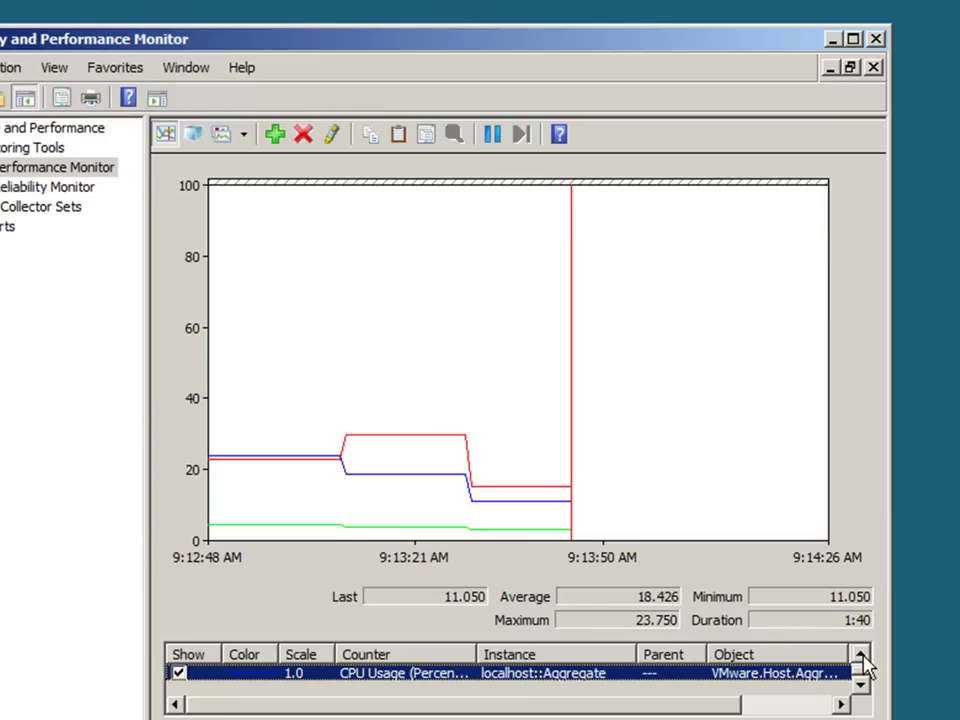
- Compare the WS08x86U35 guest counter's CPU usage with that virtual machine's average CPU usage in the Infrastructure Client
{"action": "left_click", "coordinate": [860, 656]}
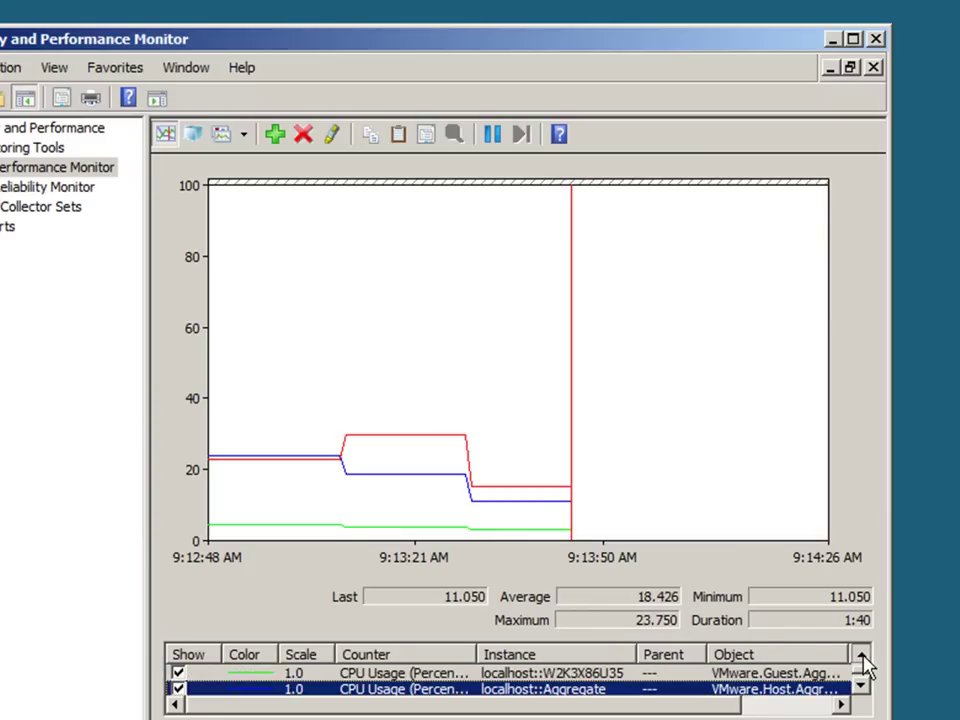
{"action": "left_click", "coordinate": [860, 656]}
{"action": "left_click", "coordinate": [601, 673]}
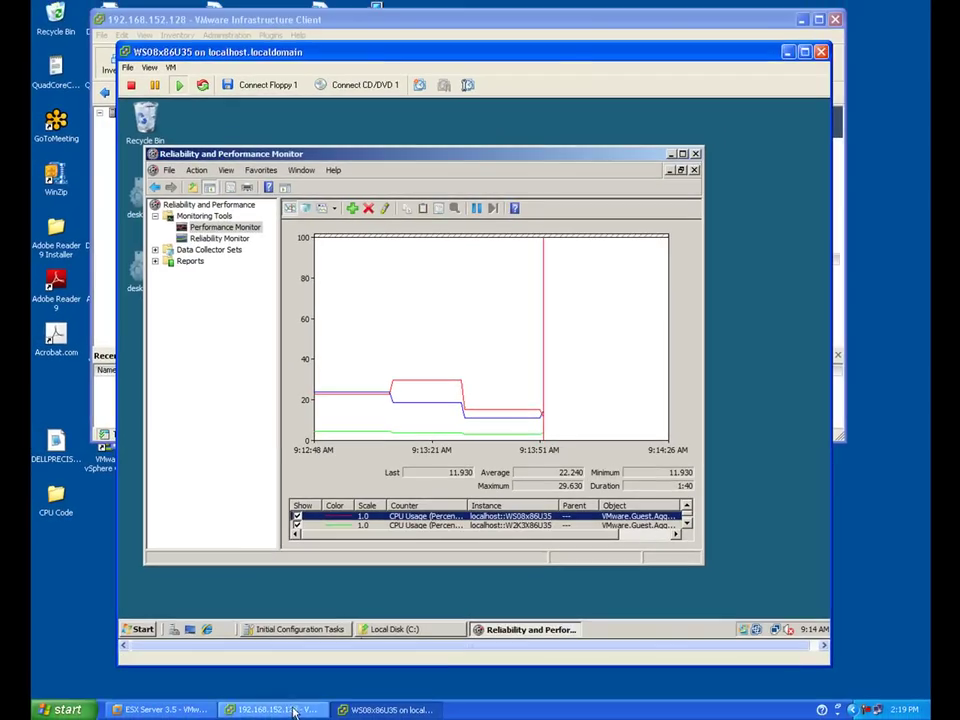
{"action": "left_click", "coordinate": [294, 711]}
{"action": "left_click", "coordinate": [157, 135]}
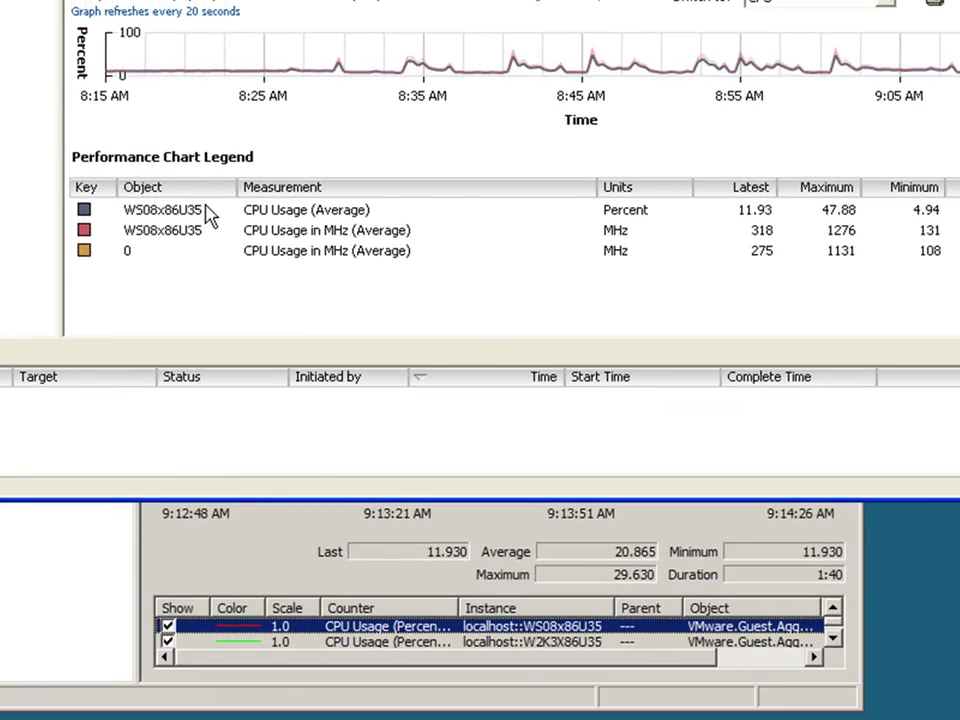
{"action": "left_click", "coordinate": [193, 214]}
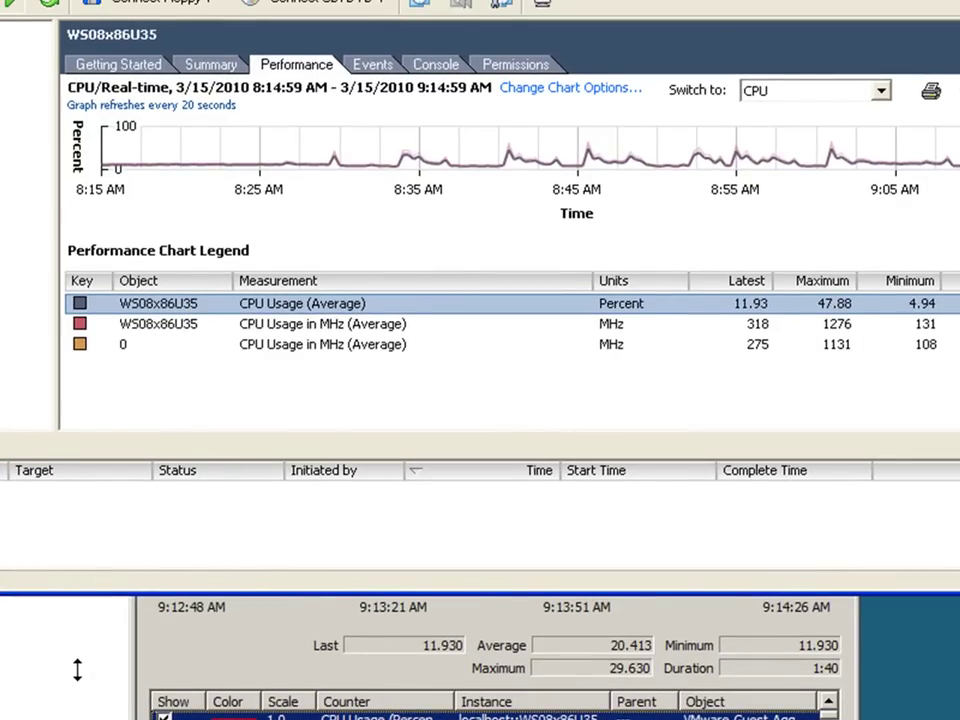
- Check which performance categories the WS08x86U35 chart can switch to, and return to Performance Monitor in the virtual machine's console
{"action": "left_click", "coordinate": [882, 92]}
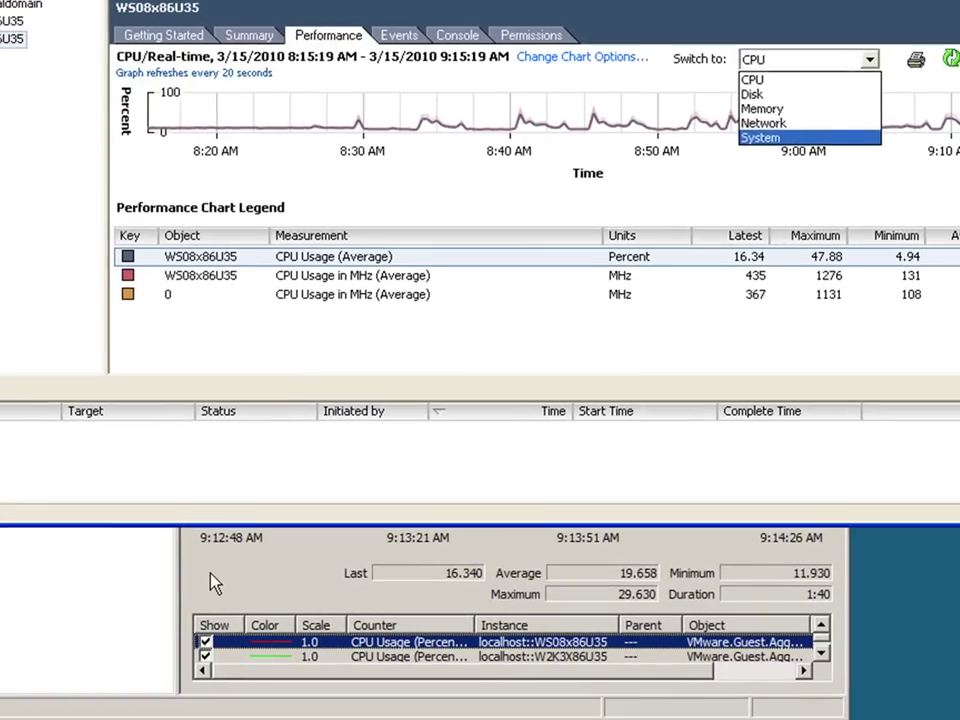
{"action": "left_click", "coordinate": [177, 652]}
{"action": "left_click", "coordinate": [218, 580]}
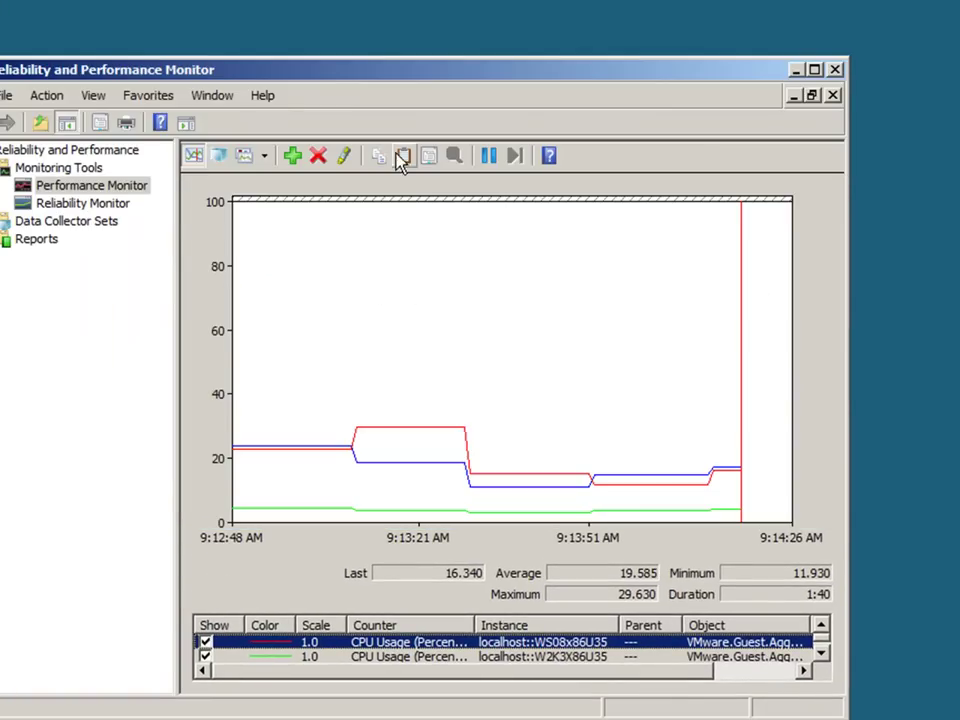
- Browse the available counters to VMware.Guest.CPU and show the description of its CPU Extra (milliseconds) counter
{"action": "left_click", "coordinate": [293, 156]}
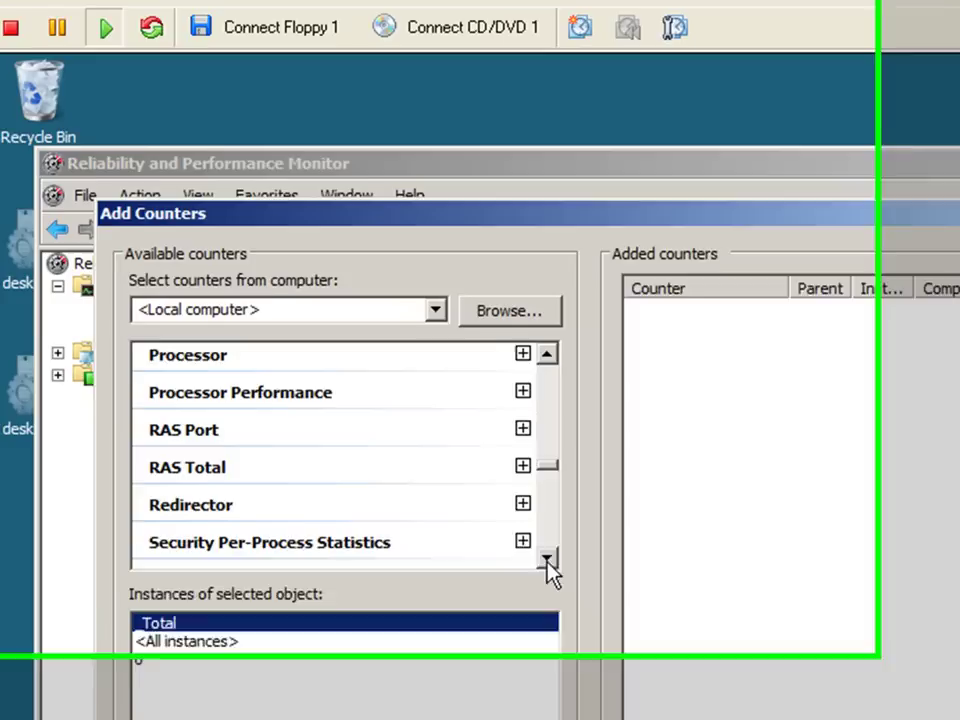
{"action": "left_click", "coordinate": [372, 385]}
{"action": "left_click", "coordinate": [372, 385]}
{"action": "left_click_drag", "start_coordinate": [613, 624], "coordinate": [613, 624]}
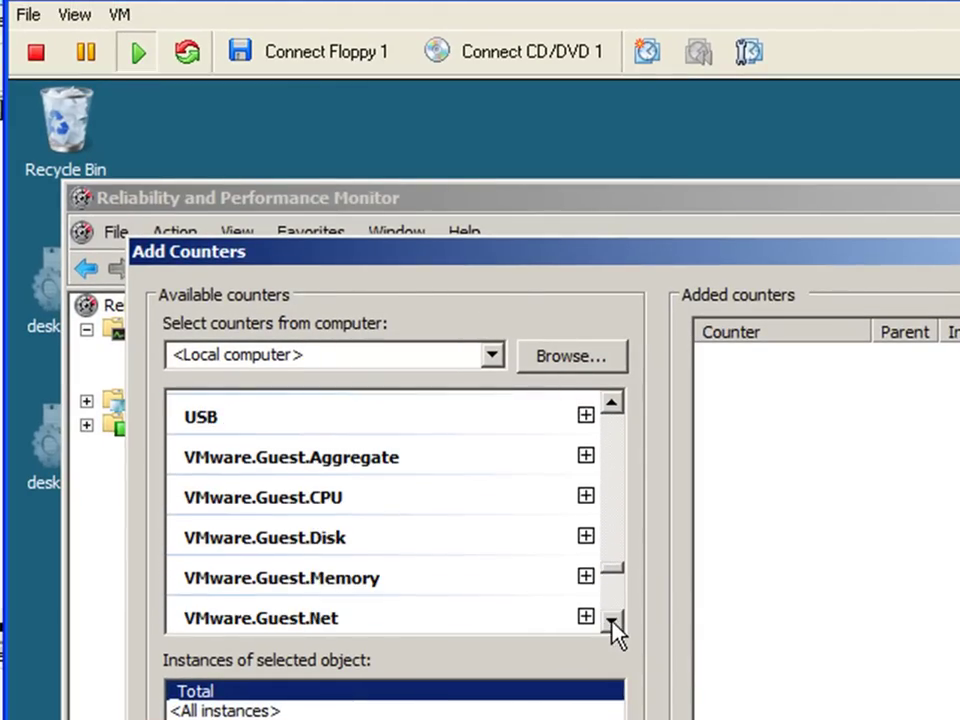
{"action": "left_click", "coordinate": [285, 497]}
{"action": "left_click", "coordinate": [586, 497]}
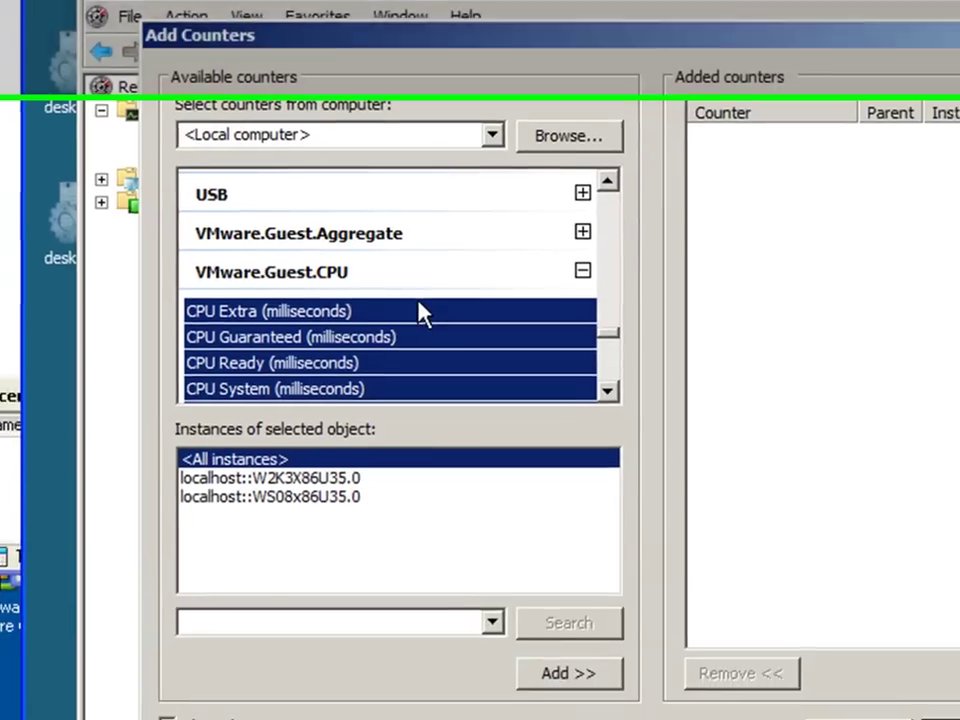
{"action": "left_click", "coordinate": [420, 313]}
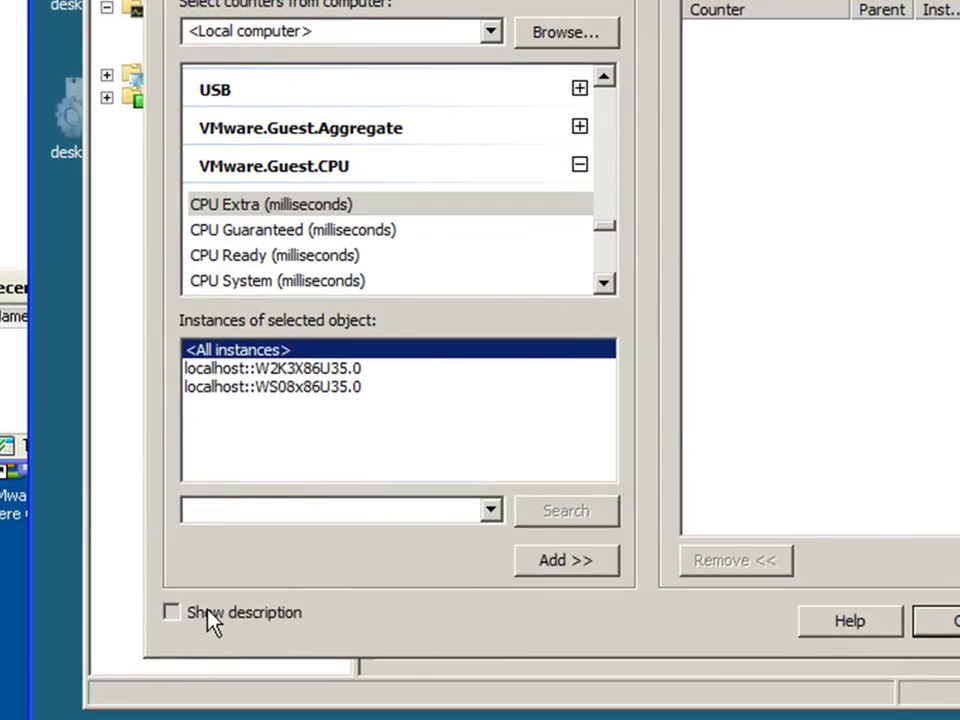
{"action": "left_click", "coordinate": [172, 612]}
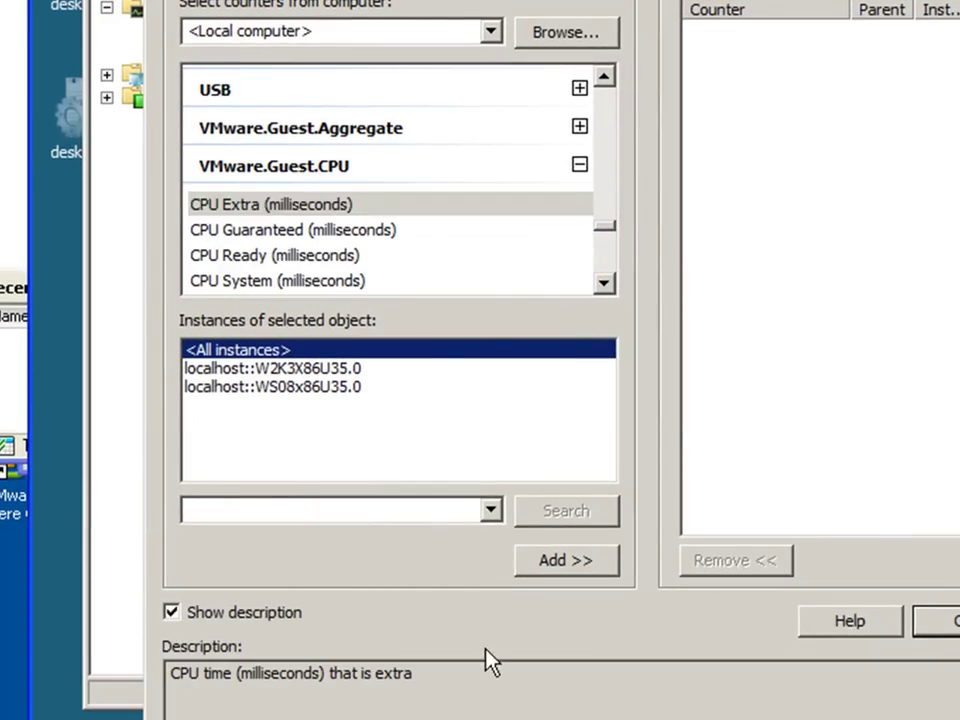
- Look up the CPU Guaranteed (milliseconds) and CPU Ready (milliseconds) counters in the VMware.Guest.CPU category
{"action": "left_click", "coordinate": [270, 240]}
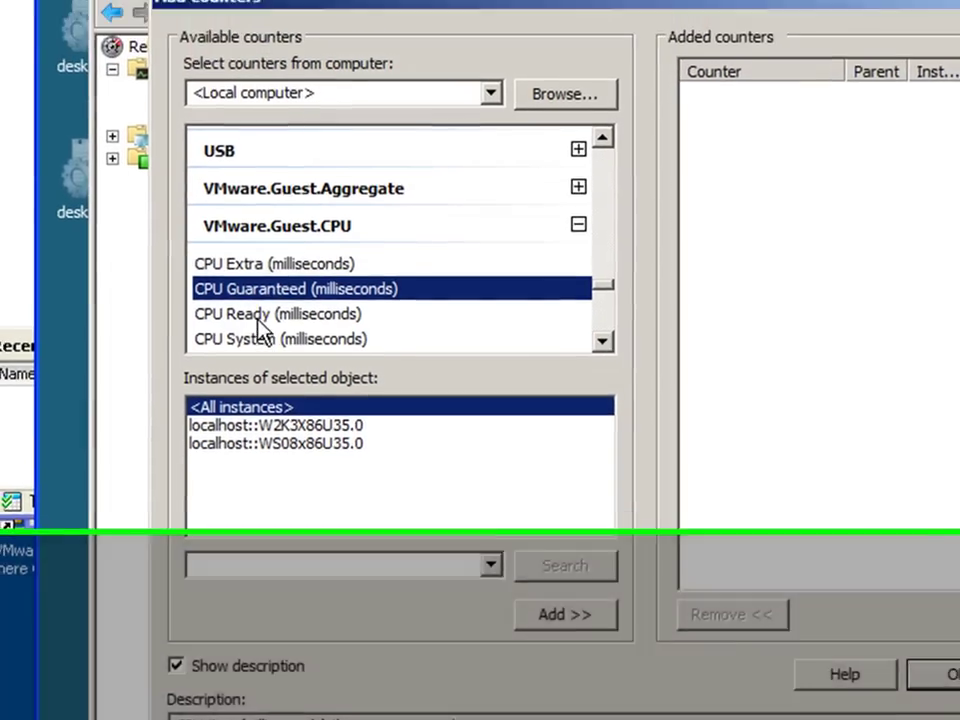
{"action": "left_click", "coordinate": [258, 314]}
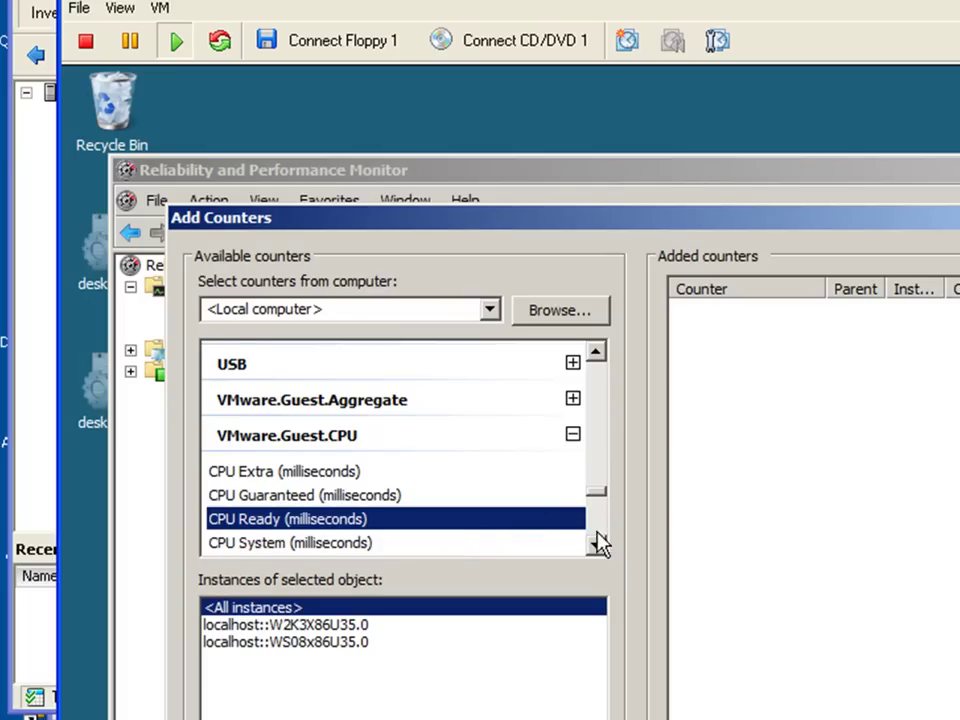
- Examine the counters, instances and description of the VMware.Host.CPU category, and leave the counter selection without adding anything
{"action": "left_click", "coordinate": [596, 548]}
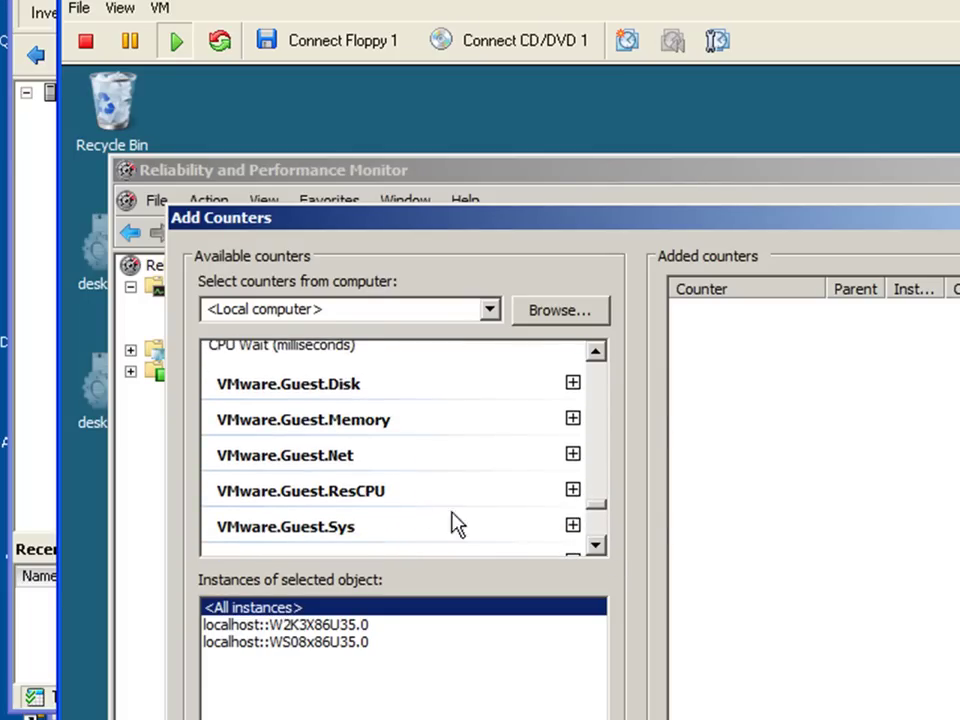
{"action": "left_click", "coordinate": [597, 548]}
{"action": "left_click", "coordinate": [597, 548]}
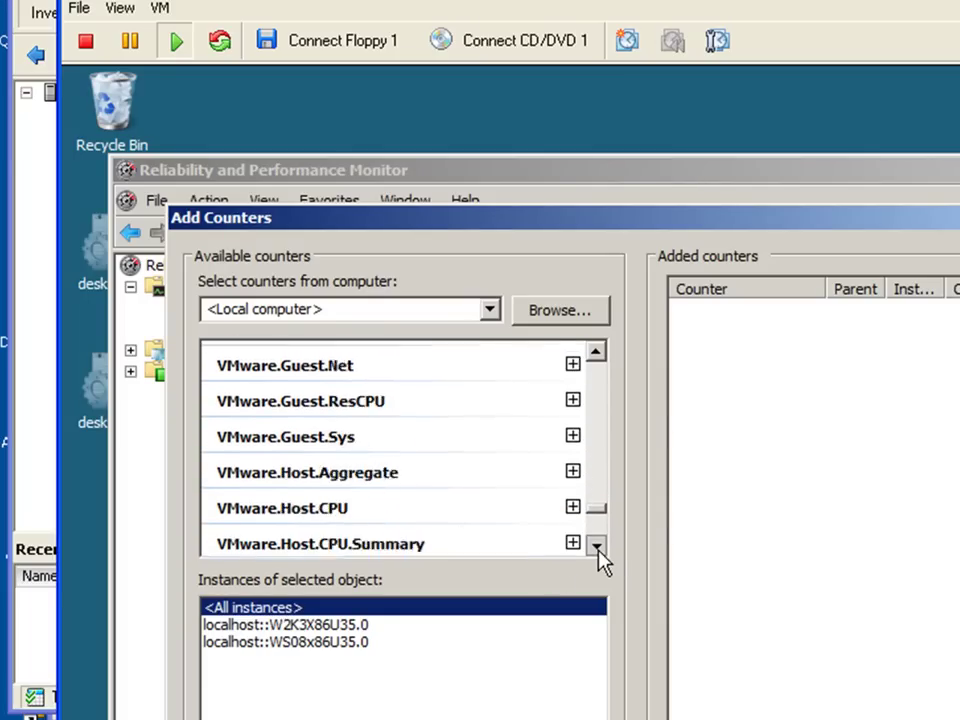
{"action": "left_click", "coordinate": [597, 548]}
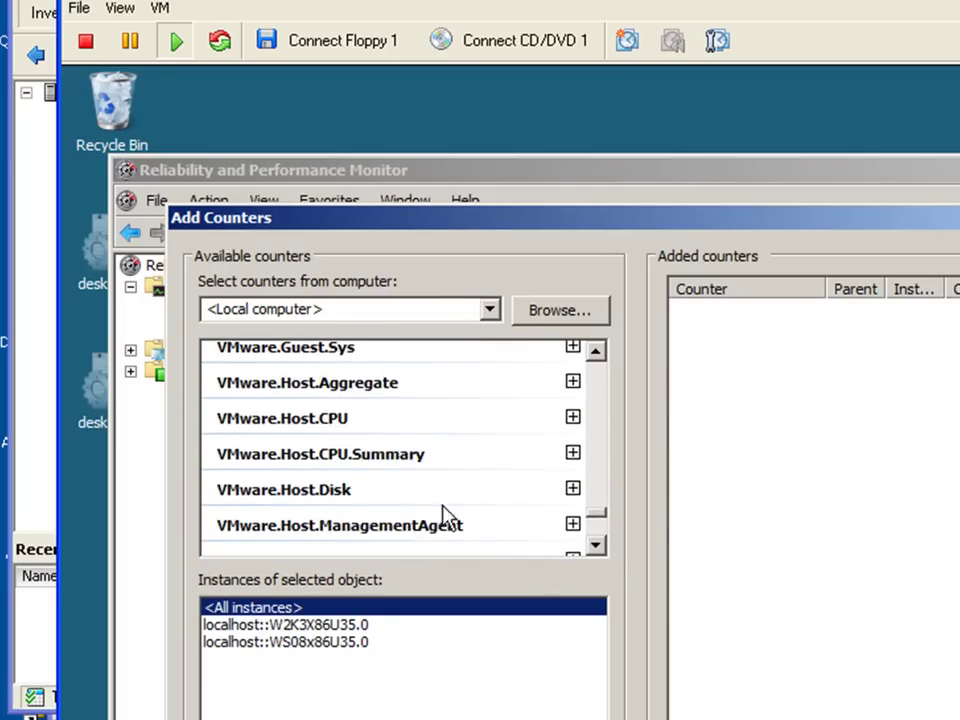
{"action": "left_click", "coordinate": [339, 425]}
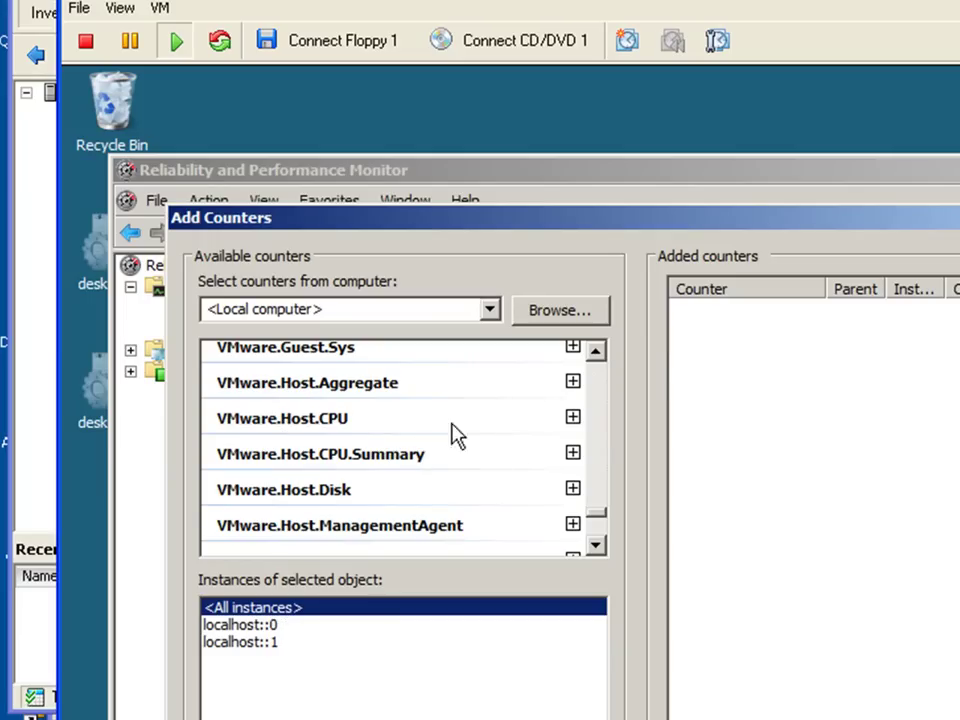
{"action": "left_click", "coordinate": [574, 418]}
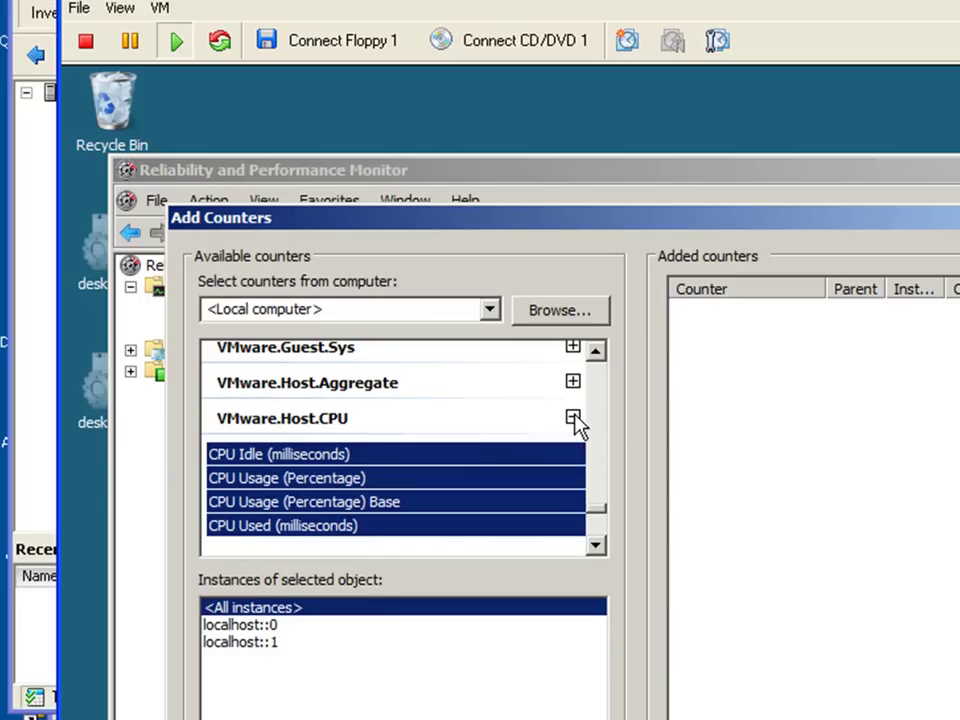
{"action": "left_click", "coordinate": [597, 546]}
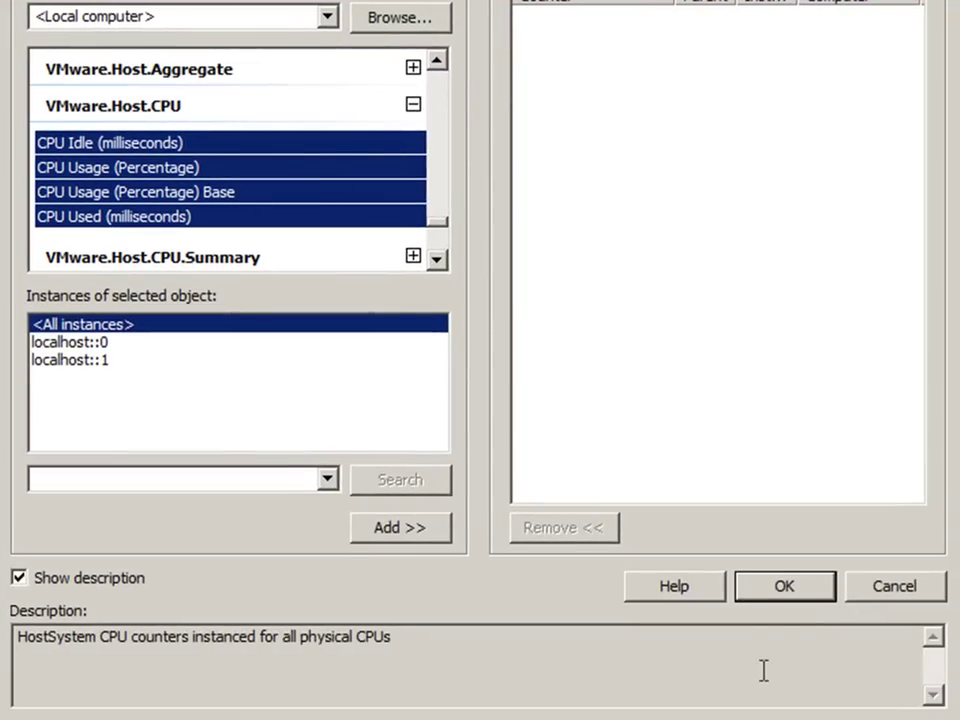
{"action": "left_click", "coordinate": [870, 598]}
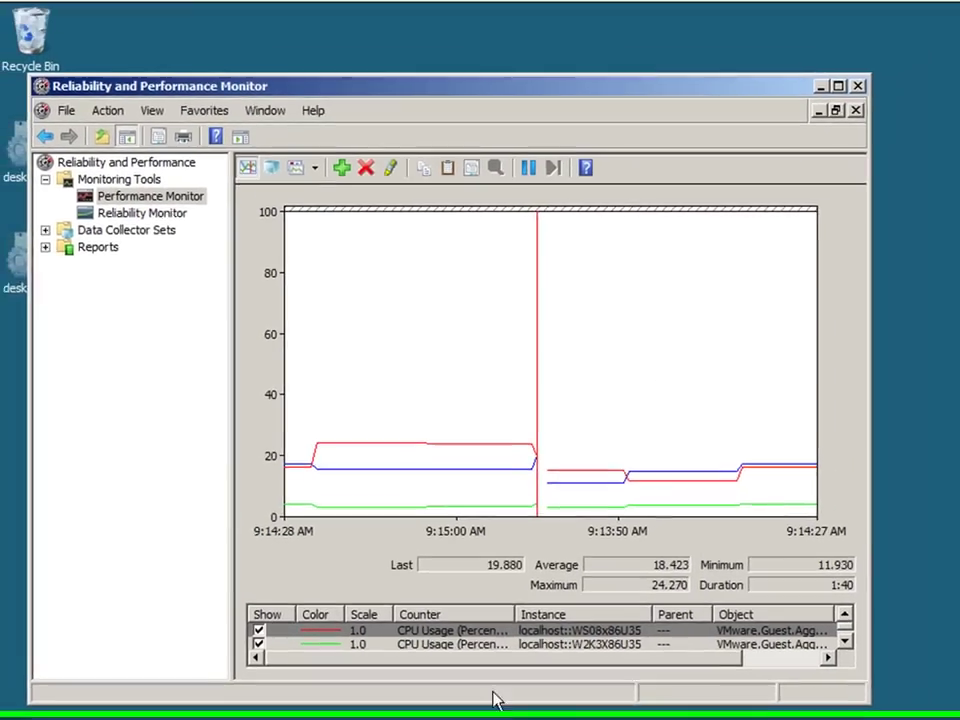
- Switch to the VMware Infrastructure Client and view the CPU performance chart of the localhost.localdomain host
{"action": "left_click", "coordinate": [514, 705]}
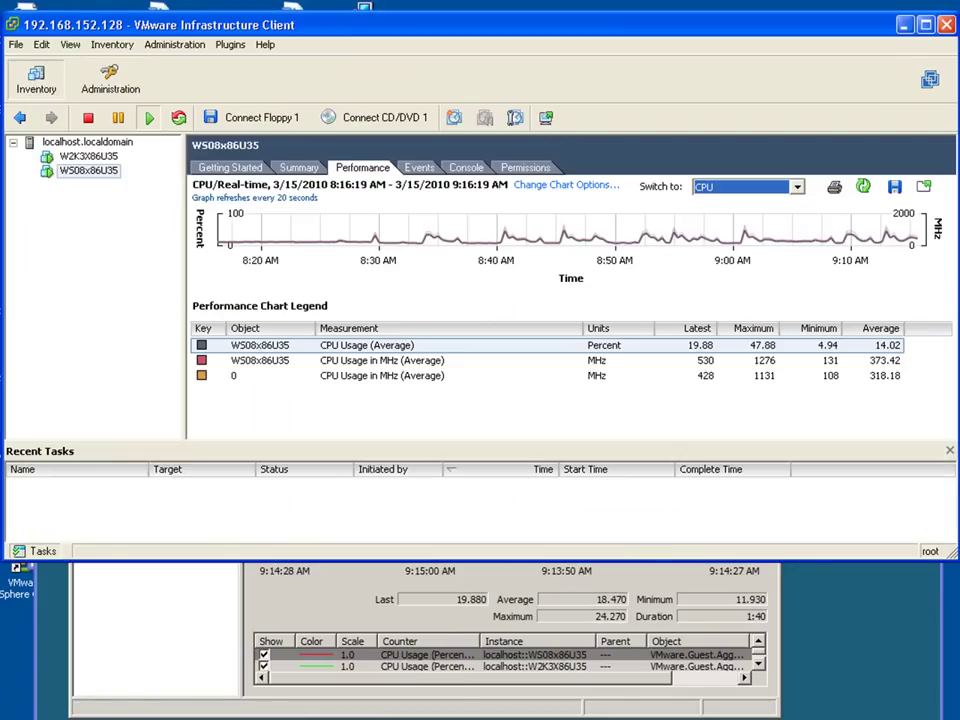
{"action": "left_click", "coordinate": [96, 157]}
{"action": "left_click", "coordinate": [101, 143]}
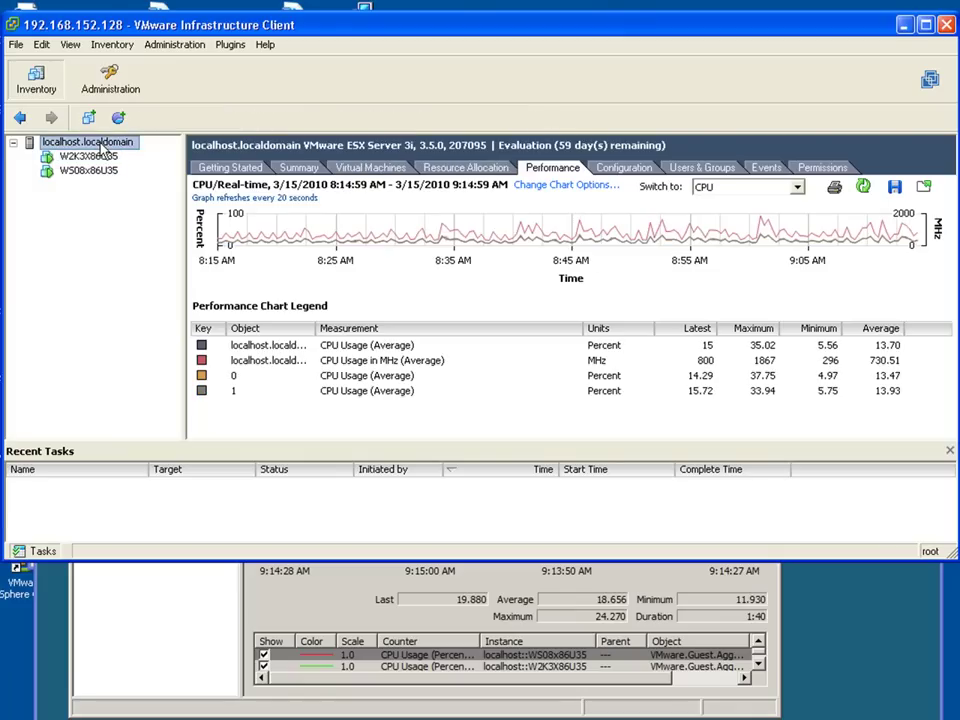